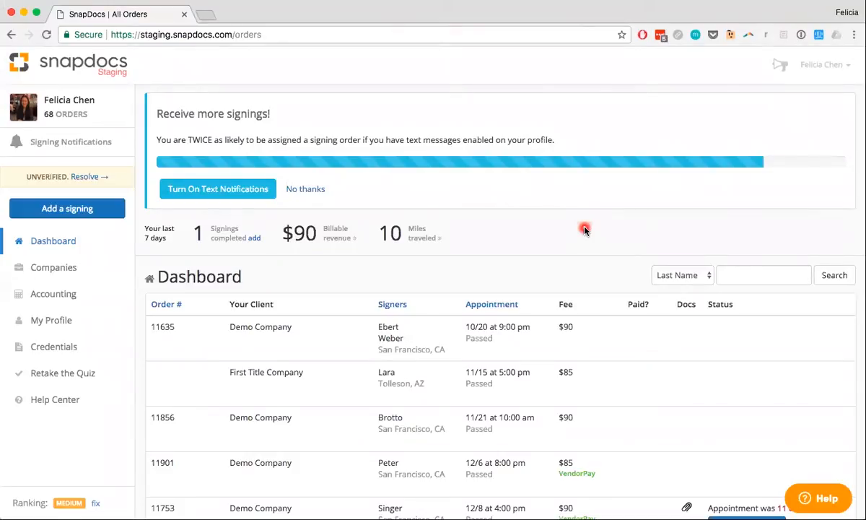
Open the completed Demo Company signing order with the 12/18 9:30 am appointment and bring up its Personal Expenses section.
{"action": "scroll", "coordinate": [584, 229], "scroll_direction": "down", "scroll_amount": 3}
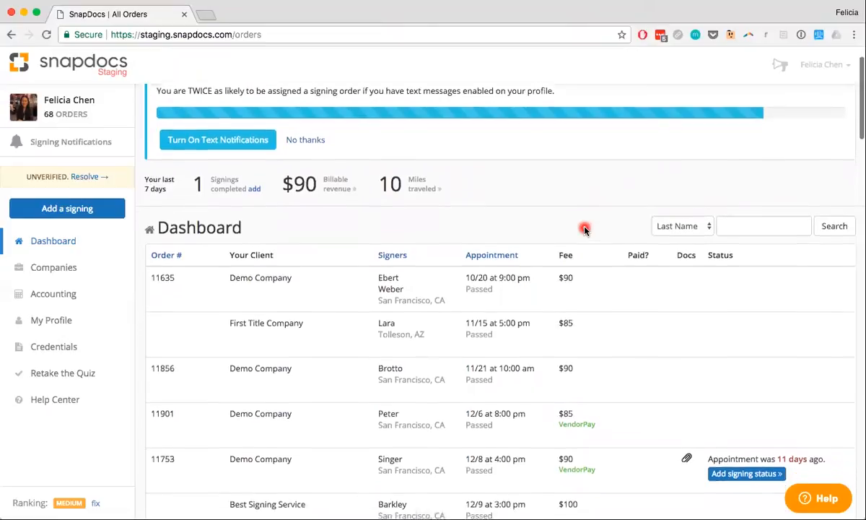
{"action": "scroll", "coordinate": [584, 229], "scroll_direction": "down", "scroll_amount": 1}
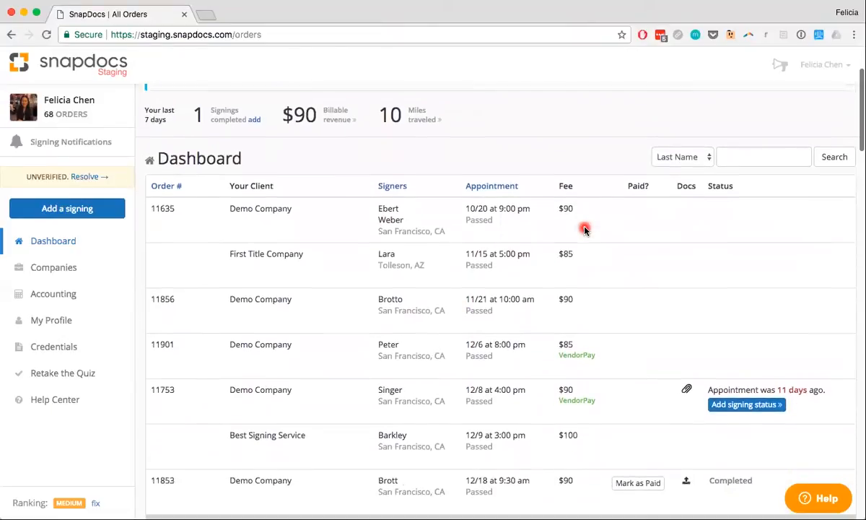
{"action": "left_click", "coordinate": [375, 496]}
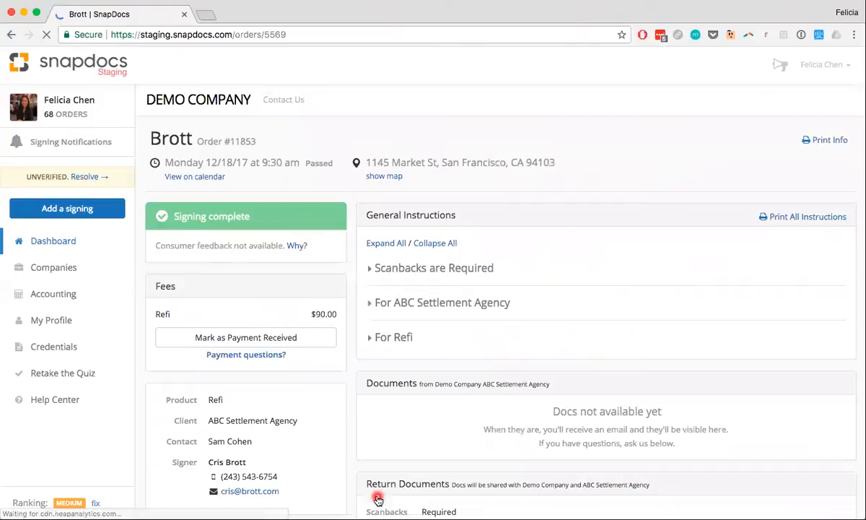
{"action": "scroll", "coordinate": [380, 433], "scroll_direction": "down", "scroll_amount": 6}
{"action": "left_click", "coordinate": [383, 294]}
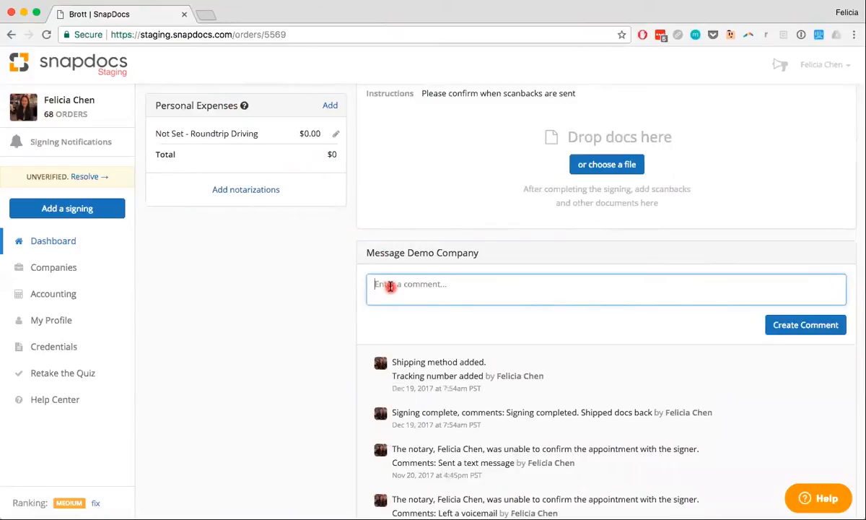
{"action": "scroll", "coordinate": [390, 287], "scroll_direction": "up", "scroll_amount": 5}
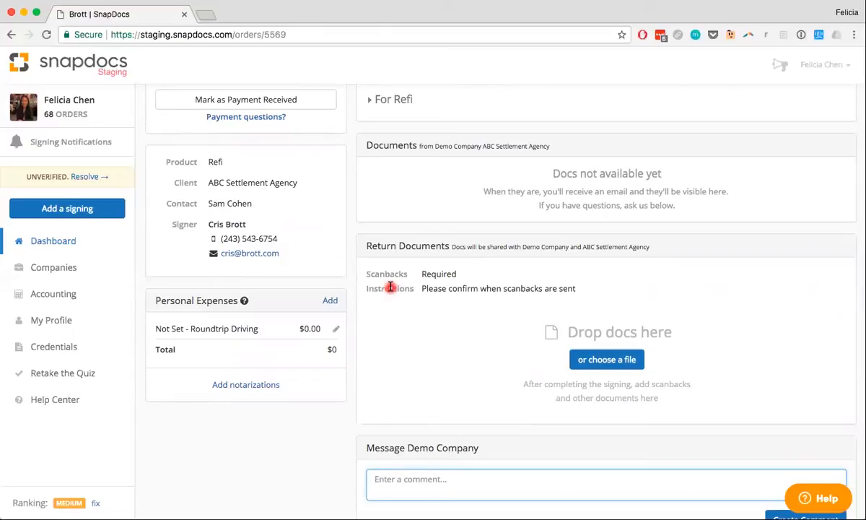
Add notarizations to the order's personal expenses and set the number of acknowledgments to 5.
{"action": "left_click", "coordinate": [245, 384]}
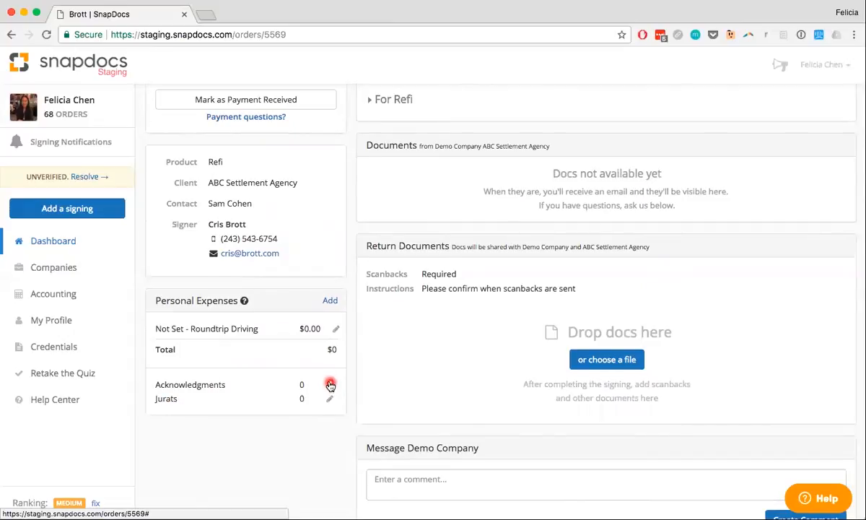
{"action": "left_click", "coordinate": [330, 385]}
{"action": "left_click", "coordinate": [308, 393]}
{"action": "type", "text": "5"}
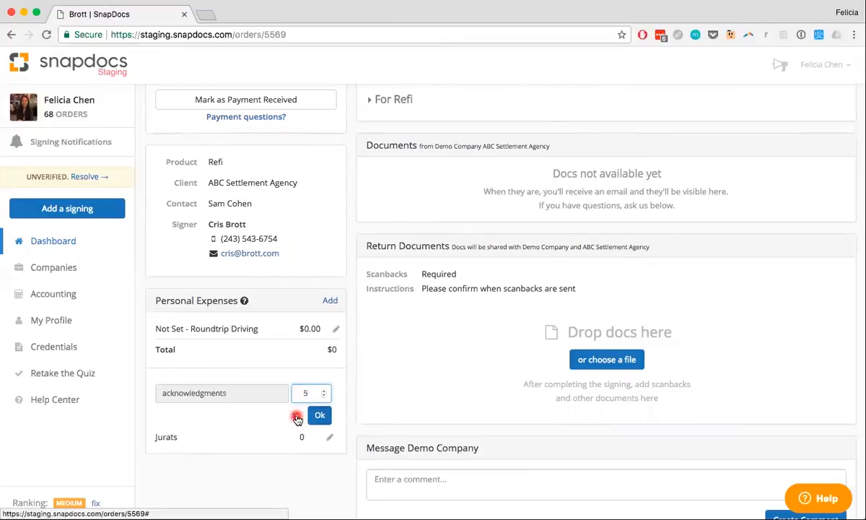
{"action": "left_click", "coordinate": [321, 417]}
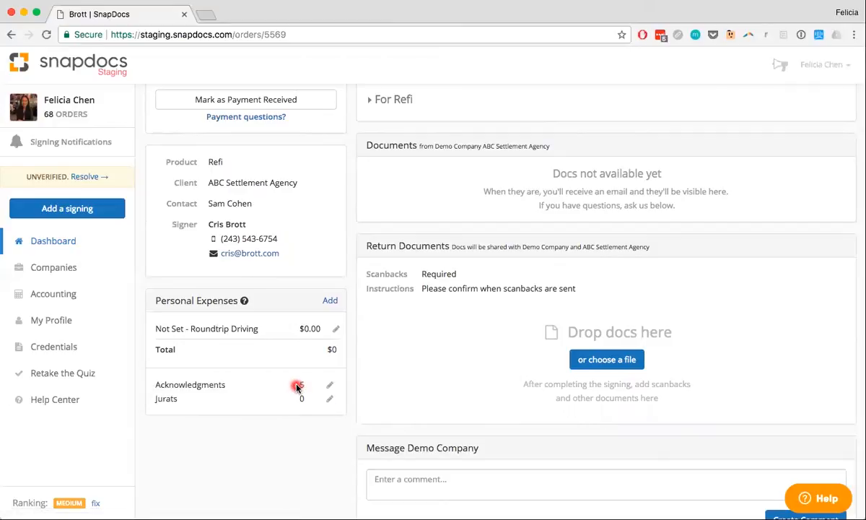
Set the order's number of jurats to 2.
{"action": "left_click", "coordinate": [332, 403]}
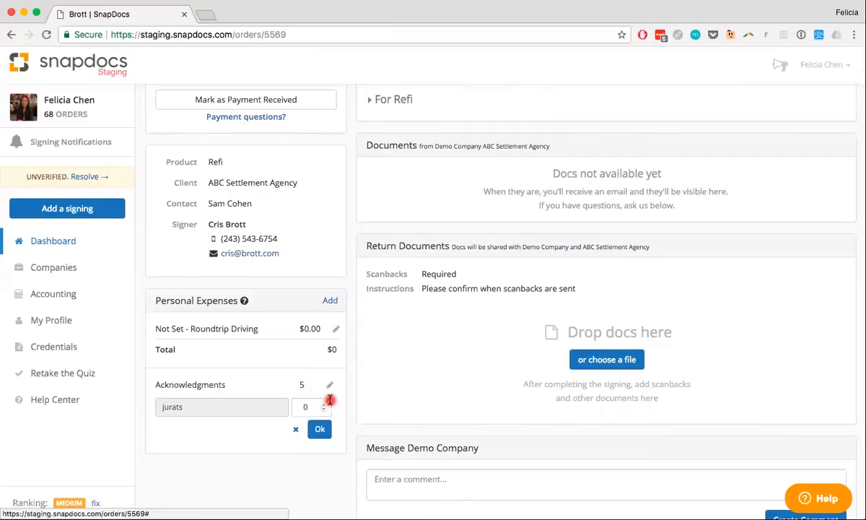
{"action": "left_click", "coordinate": [302, 408]}
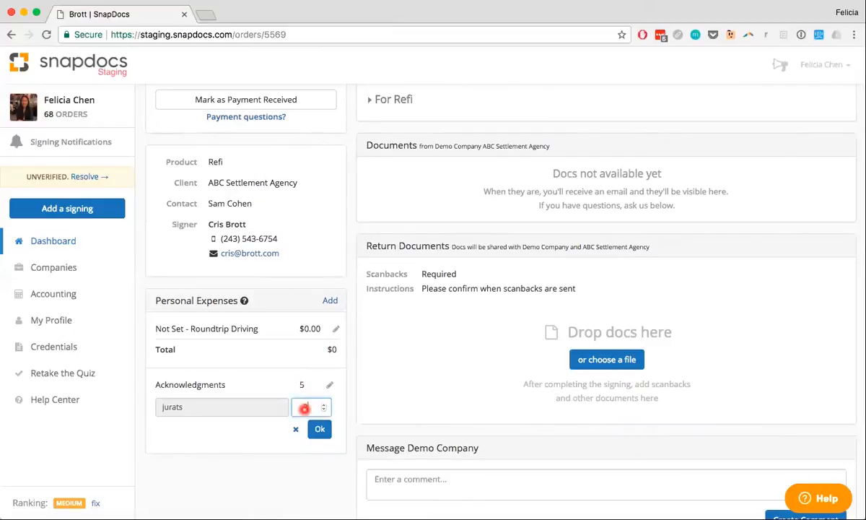
{"action": "type", "text": "2"}
{"action": "left_click", "coordinate": [320, 430]}
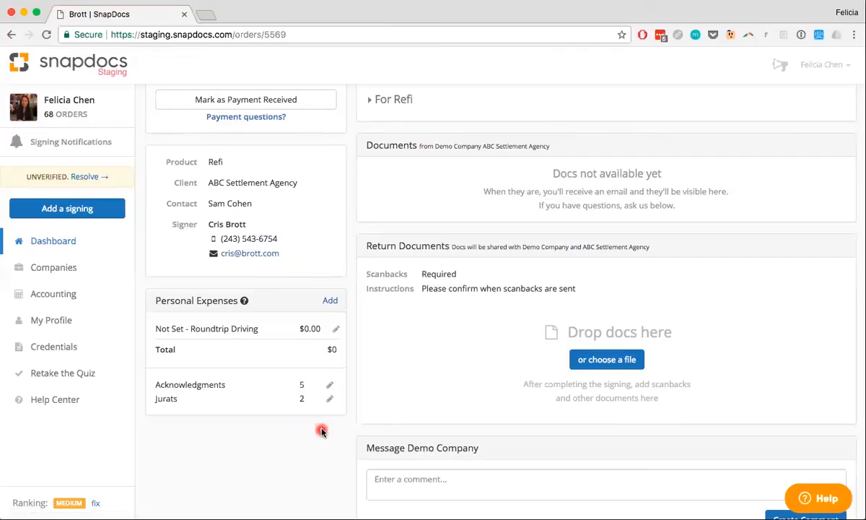
Change the order's number of acknowledgments to 3.
{"action": "left_click", "coordinate": [332, 387]}
{"action": "left_click", "coordinate": [306, 391]}
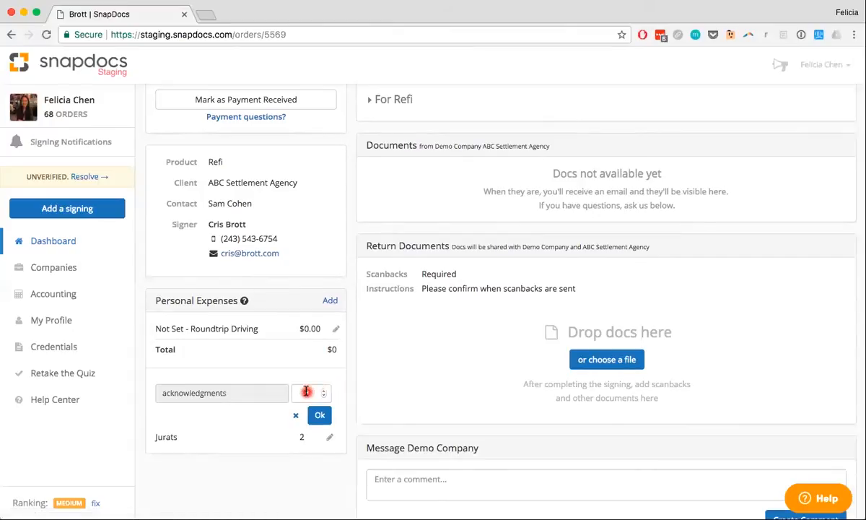
{"action": "left_click", "coordinate": [306, 391]}
{"action": "type", "text": "3"}
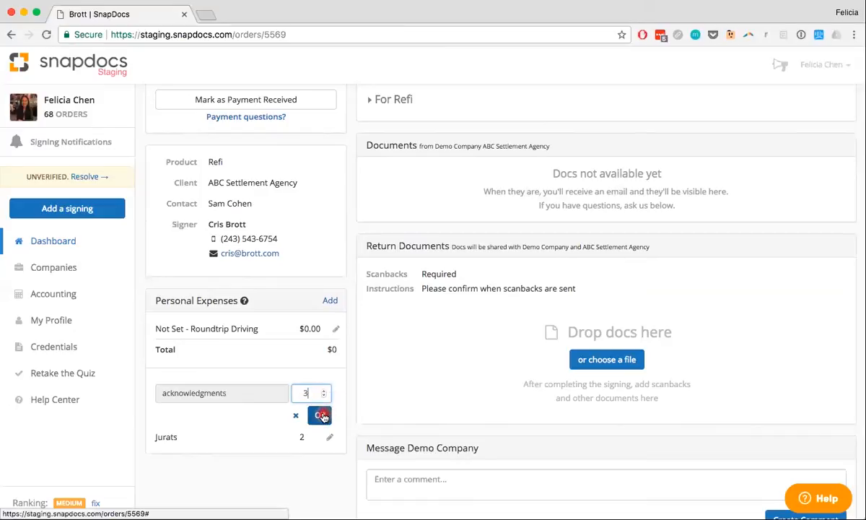
{"action": "left_click", "coordinate": [323, 415]}
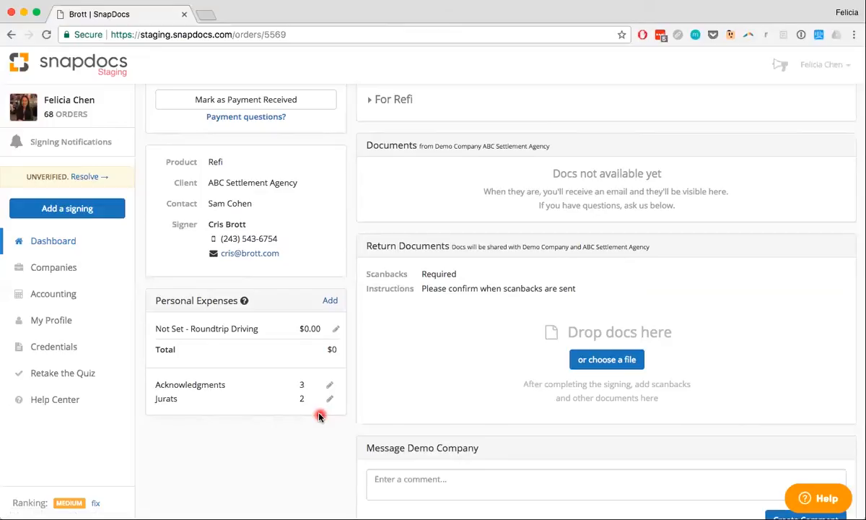
Reset the order's number of acknowledgments to 0.
{"action": "left_click", "coordinate": [329, 385]}
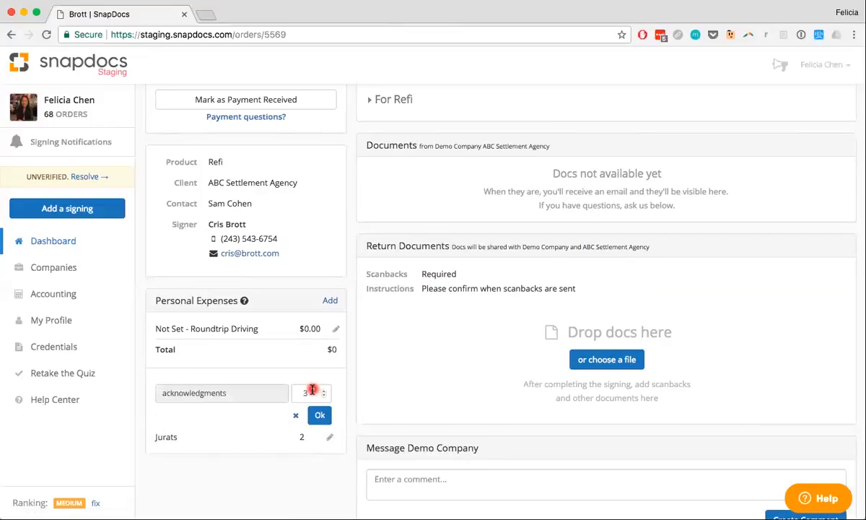
{"action": "left_click", "coordinate": [311, 391]}
{"action": "key", "text": "BackSpace"}
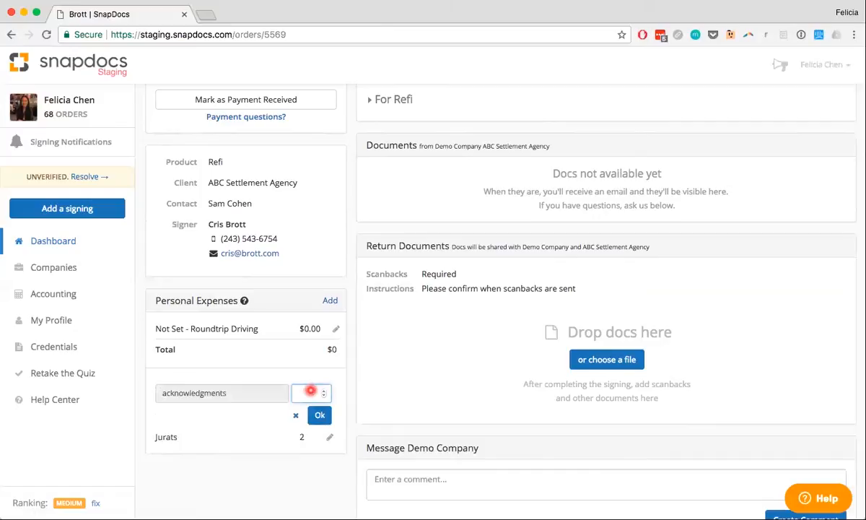
{"action": "type", "text": "0"}
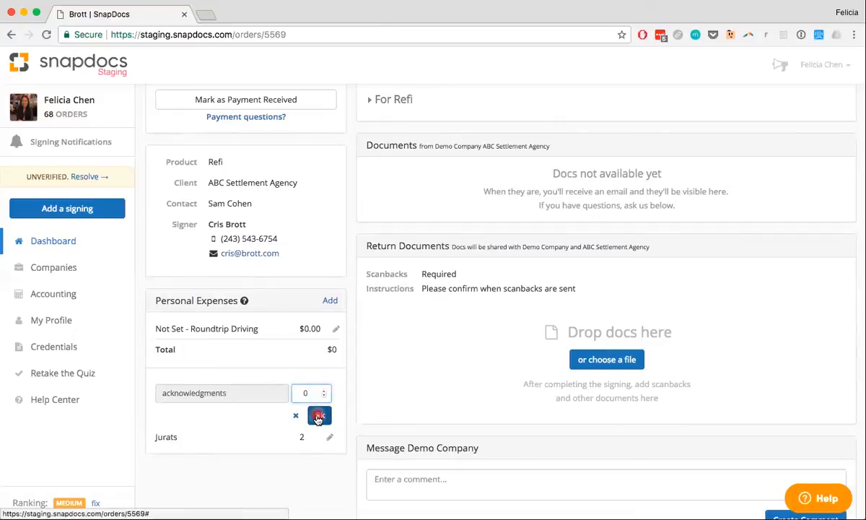
{"action": "left_click", "coordinate": [318, 416]}
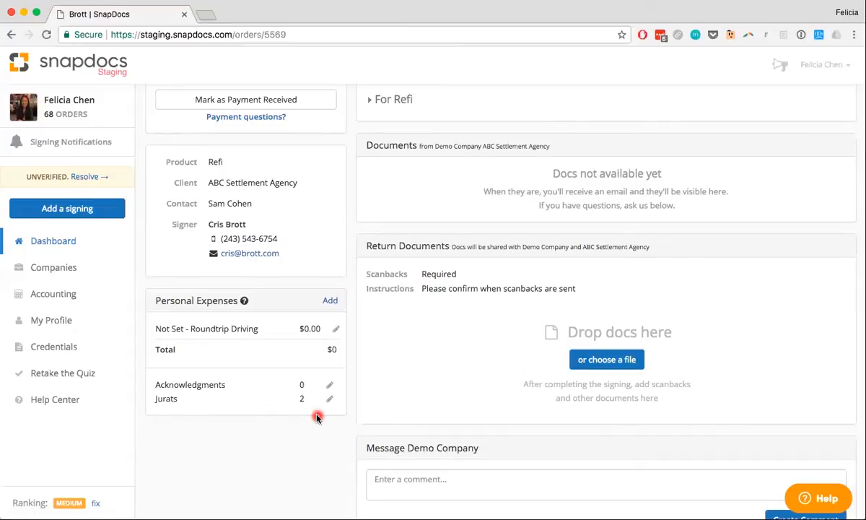
Go to the expenses in Accounting and download the full, unfiltered expense report.
{"action": "left_click", "coordinate": [69, 302]}
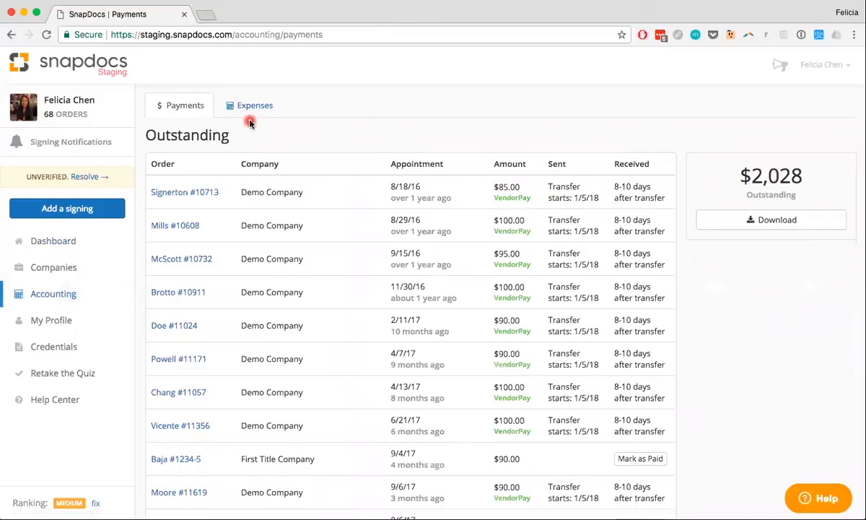
{"action": "left_click", "coordinate": [250, 110]}
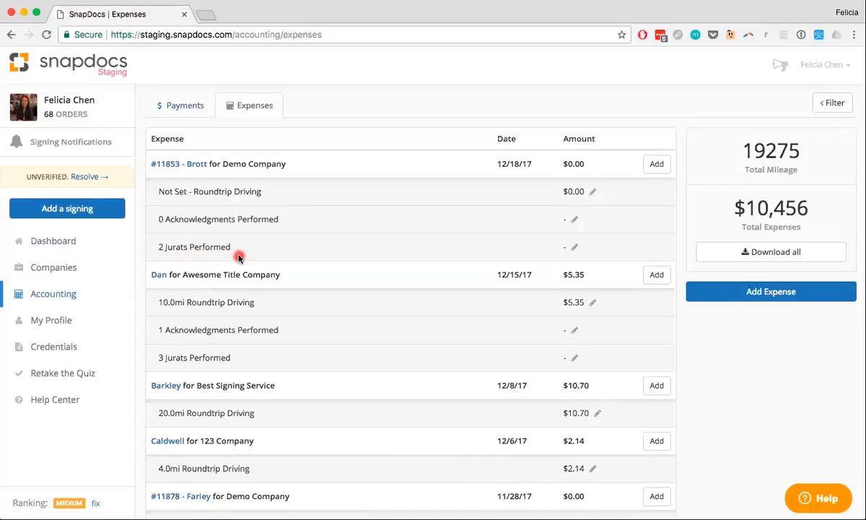
{"action": "left_click", "coordinate": [778, 252]}
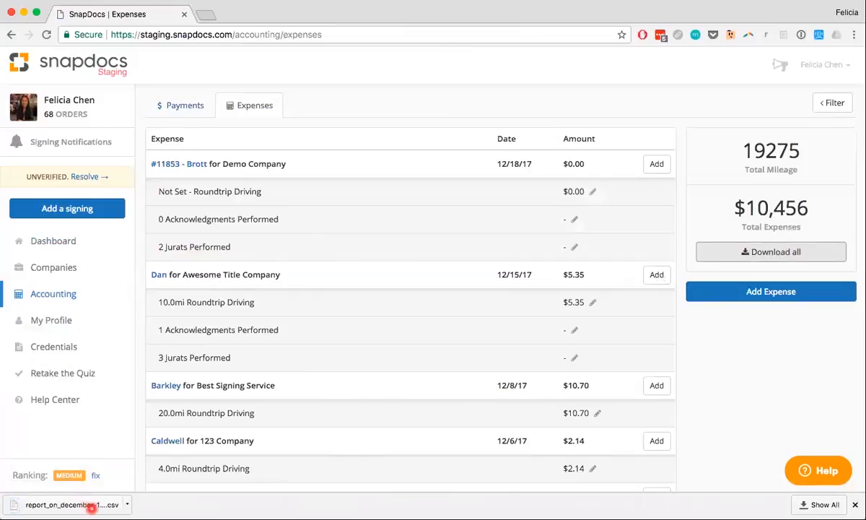
{"action": "left_click", "coordinate": [855, 504]}
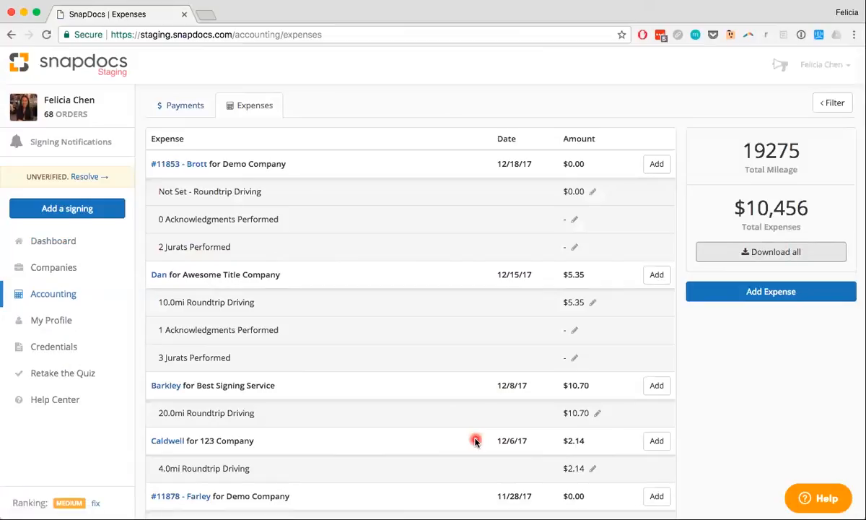
Filter the expenses from December 01, 2017 to December 19, 2017 and download the report for that period.
{"action": "left_click", "coordinate": [832, 105]}
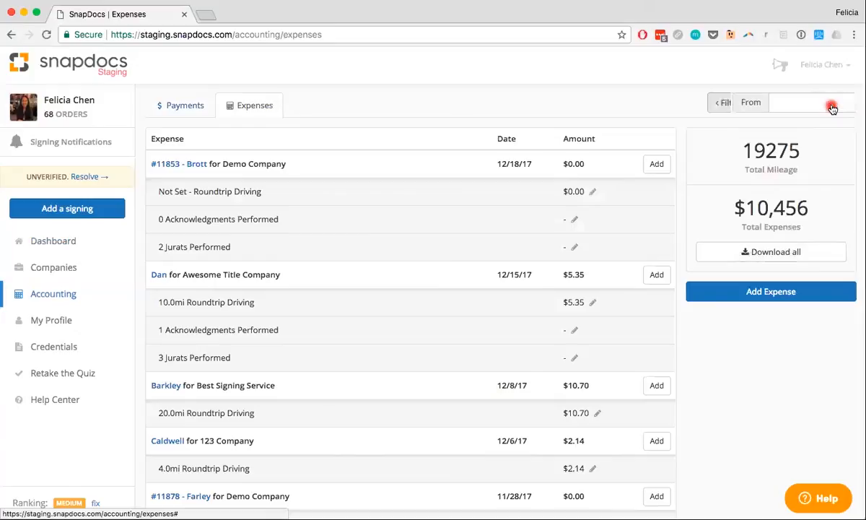
{"action": "left_click", "coordinate": [672, 102]}
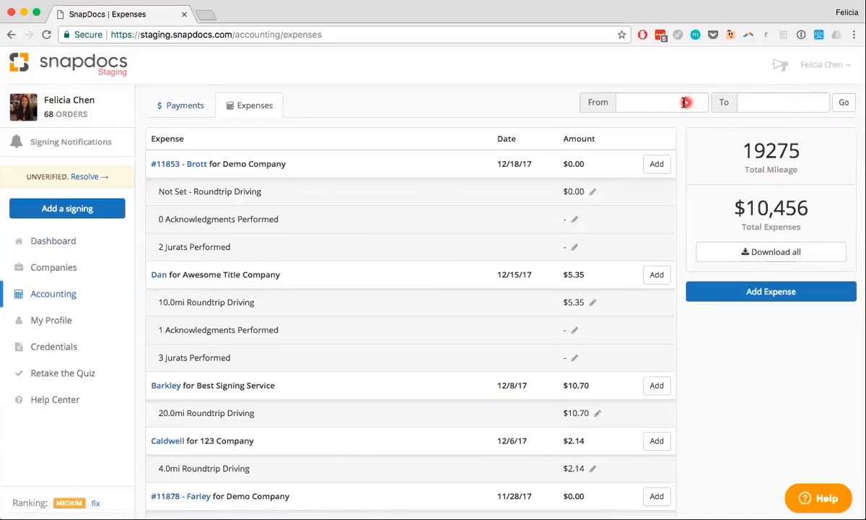
{"action": "left_click", "coordinate": [632, 102]}
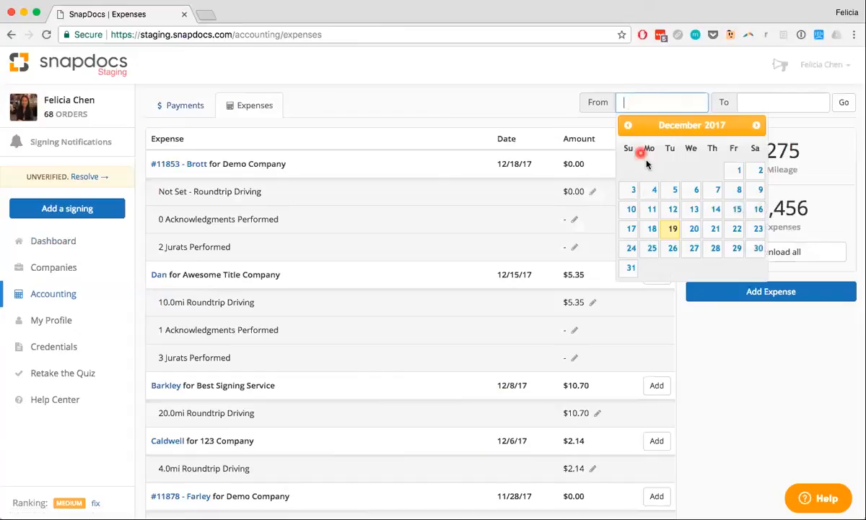
{"action": "left_click", "coordinate": [733, 171]}
{"action": "left_click", "coordinate": [768, 102]}
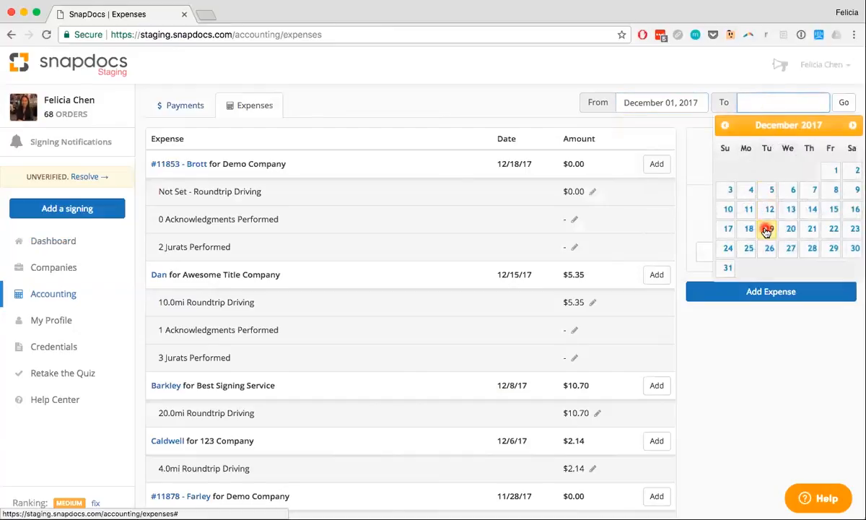
{"action": "left_click", "coordinate": [766, 230]}
{"action": "left_click", "coordinate": [843, 103]}
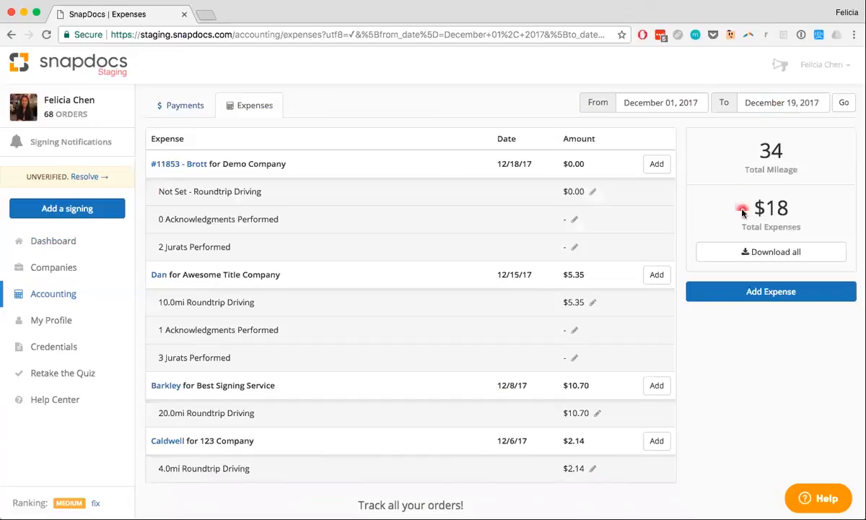
{"action": "left_click", "coordinate": [771, 253]}
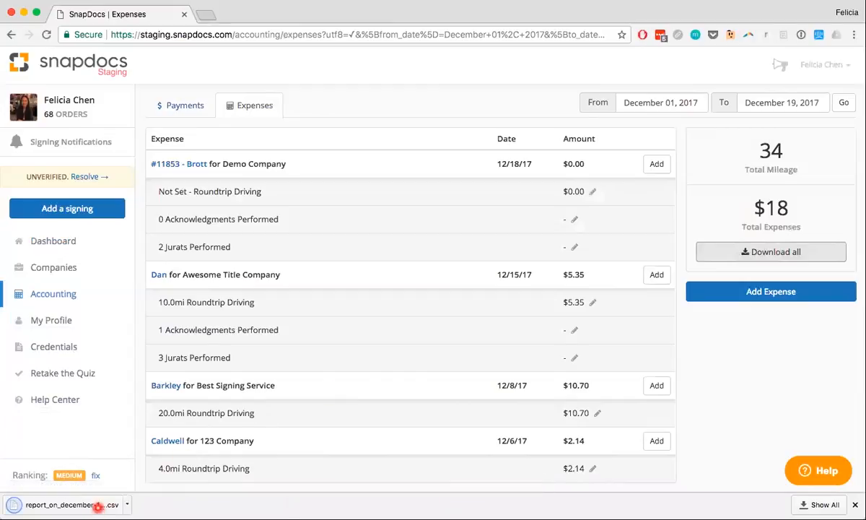